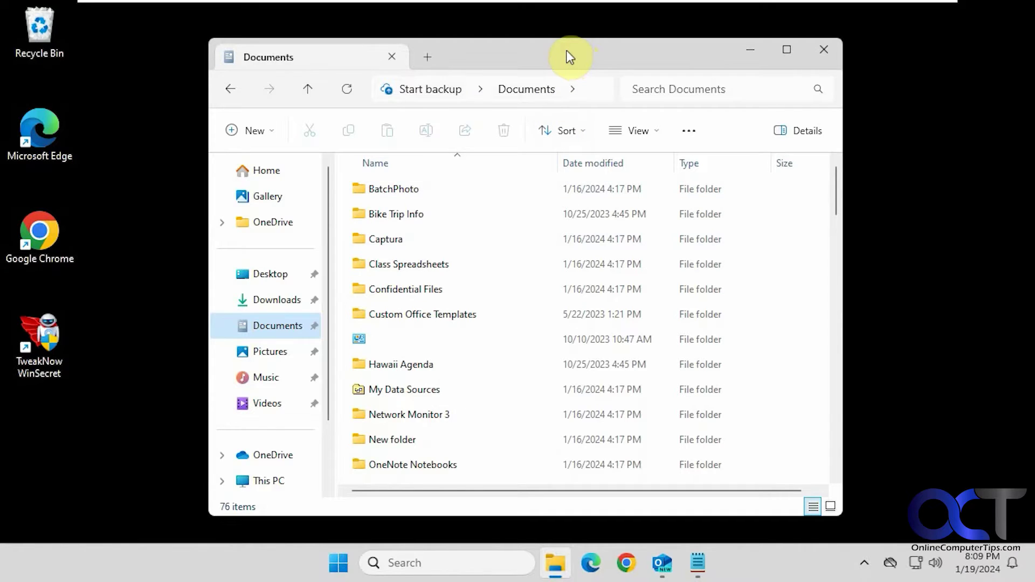
- Check OneDrive's Settings Account page, which shows no connected account, then close that window
{"action": "left_click", "coordinate": [892, 565]}
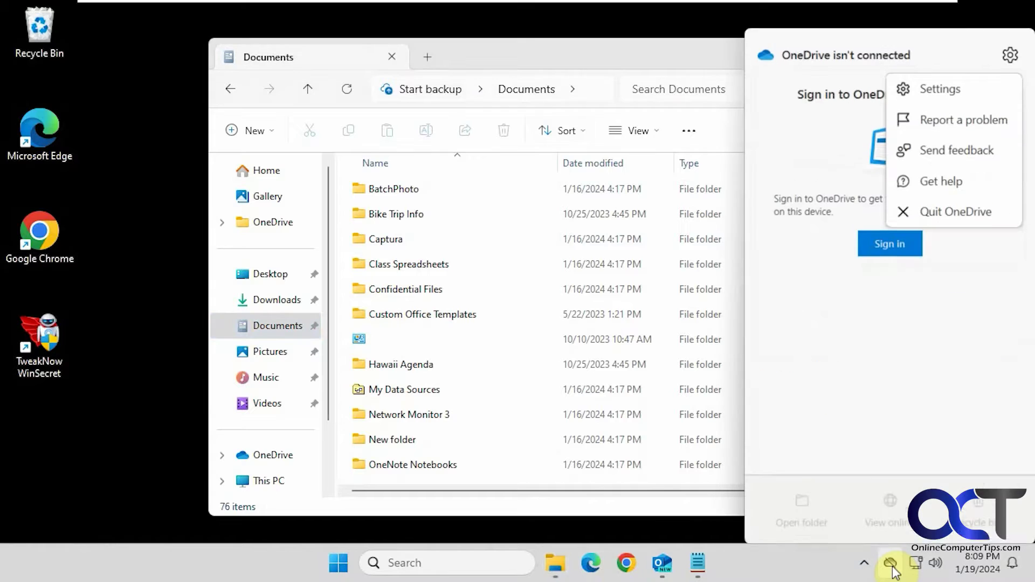
{"action": "left_click", "coordinate": [959, 74]}
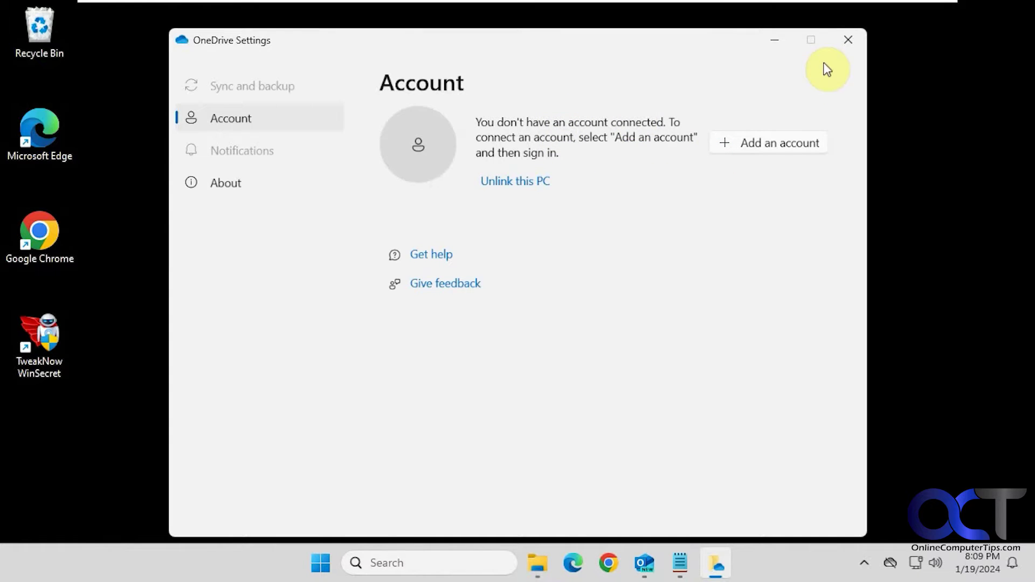
{"action": "left_click", "coordinate": [848, 39]}
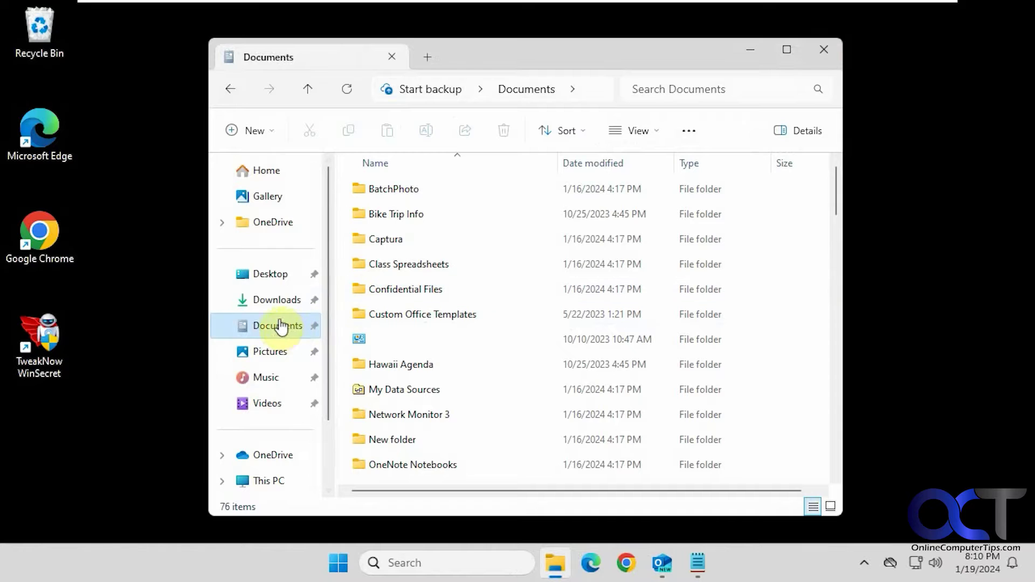
{"action": "left_click", "coordinate": [279, 278]}
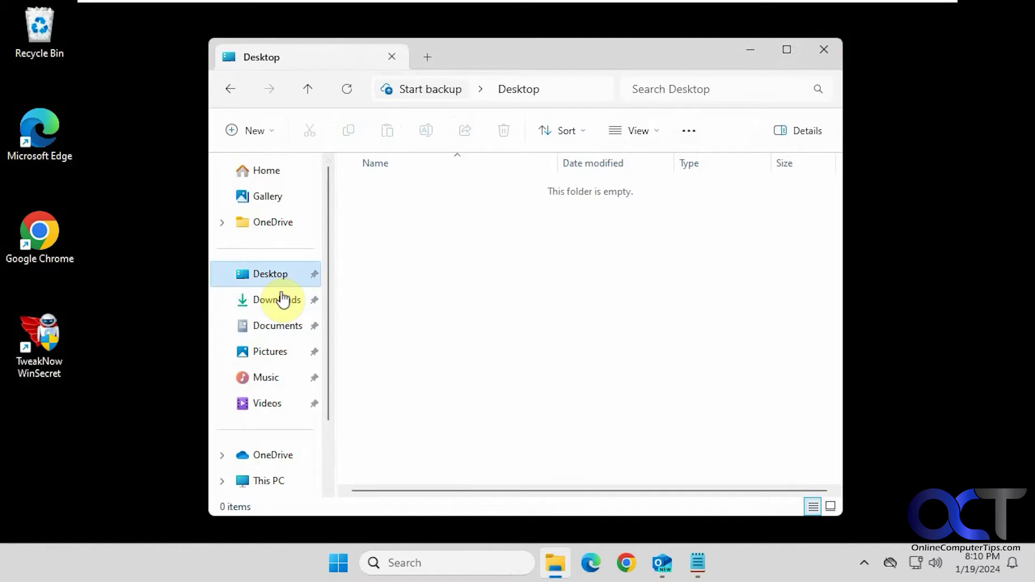
{"action": "left_click", "coordinate": [281, 302]}
{"action": "left_click", "coordinate": [275, 327]}
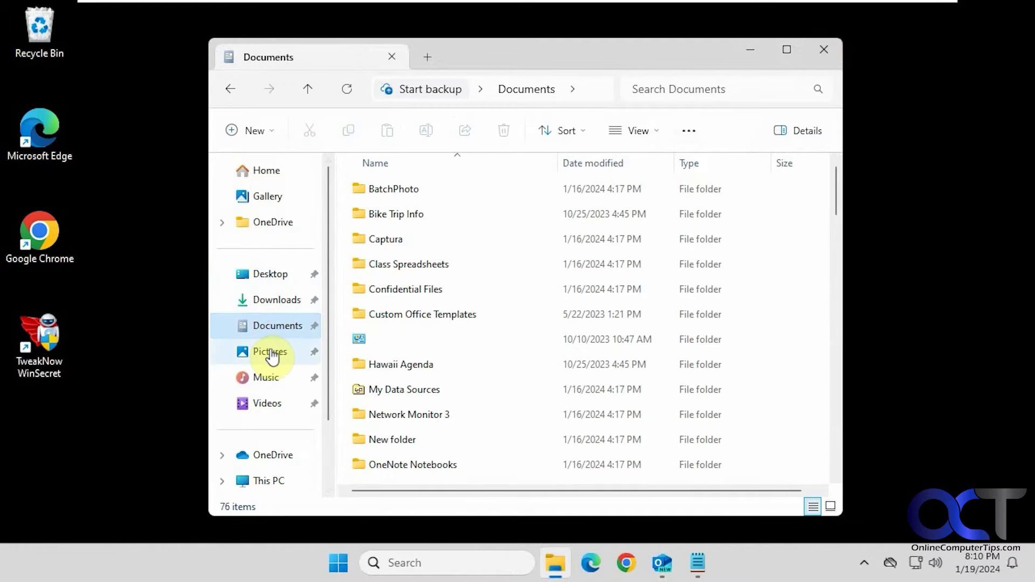
{"action": "left_click", "coordinate": [271, 355]}
{"action": "left_click", "coordinate": [270, 377]}
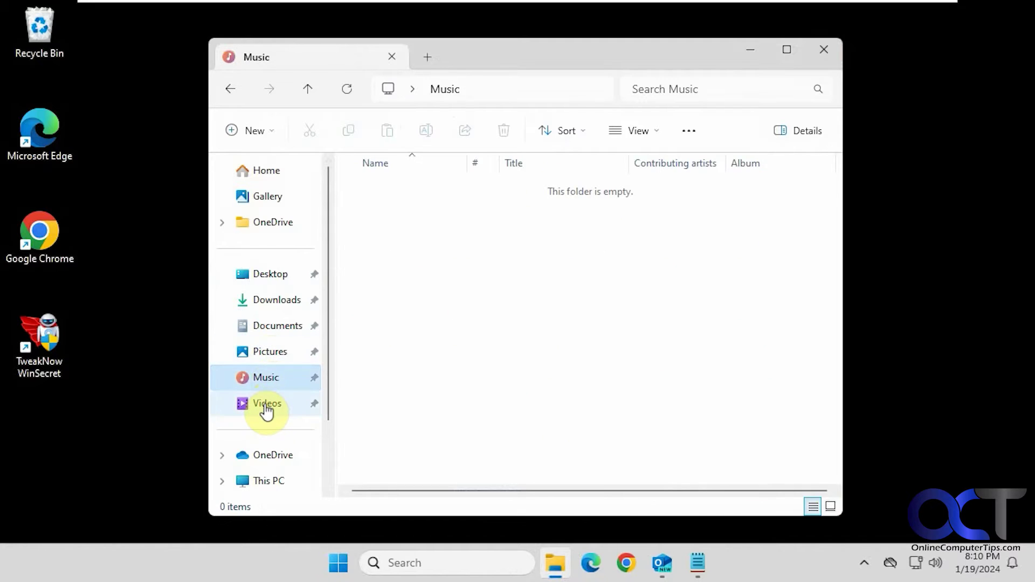
{"action": "left_click", "coordinate": [267, 409]}
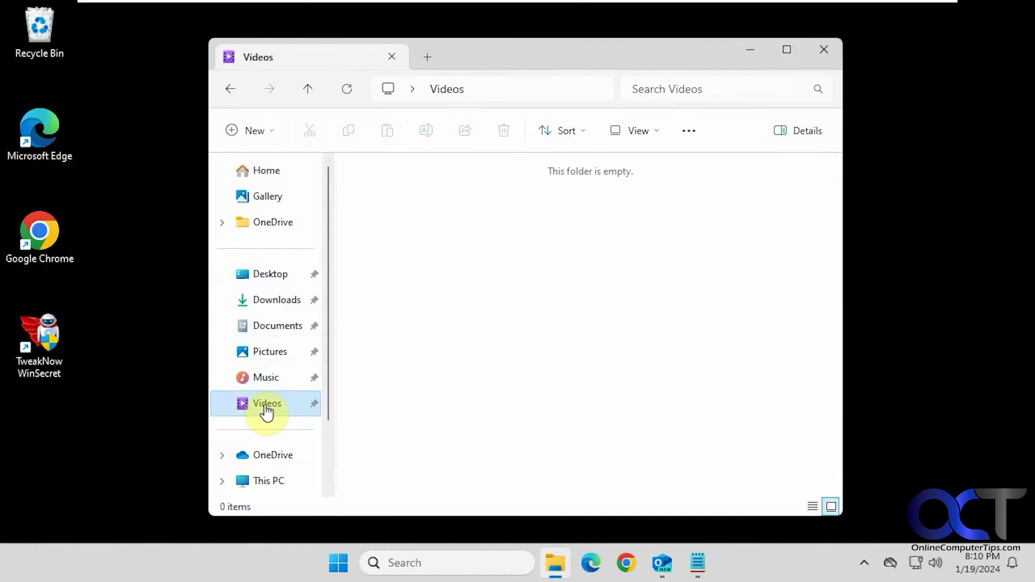
{"action": "left_click", "coordinate": [270, 333]}
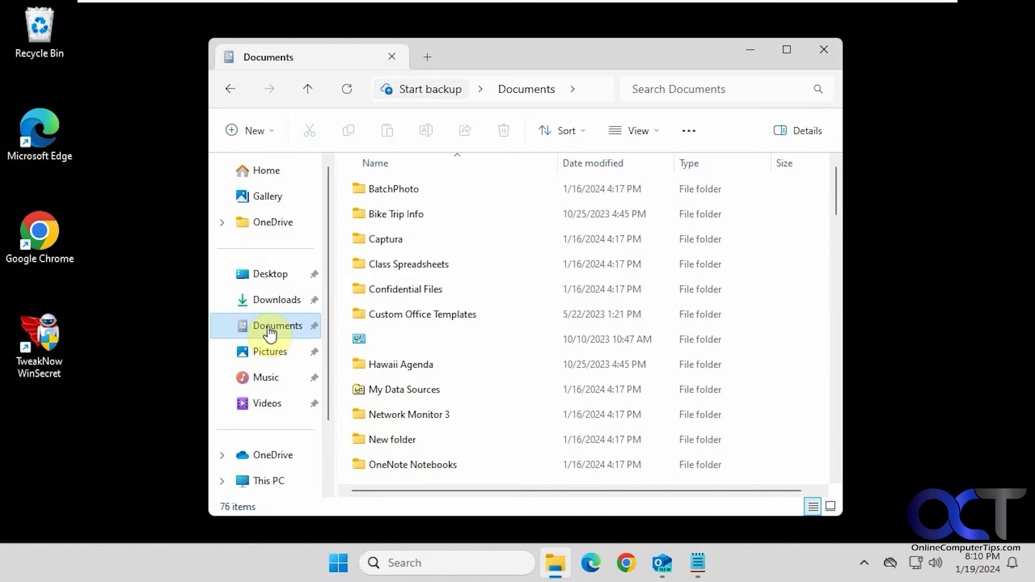
- Copy the OneDrive registry path from the notes and launch Registry Editor as administrator via 'regedit'
{"action": "left_click", "coordinate": [696, 563]}
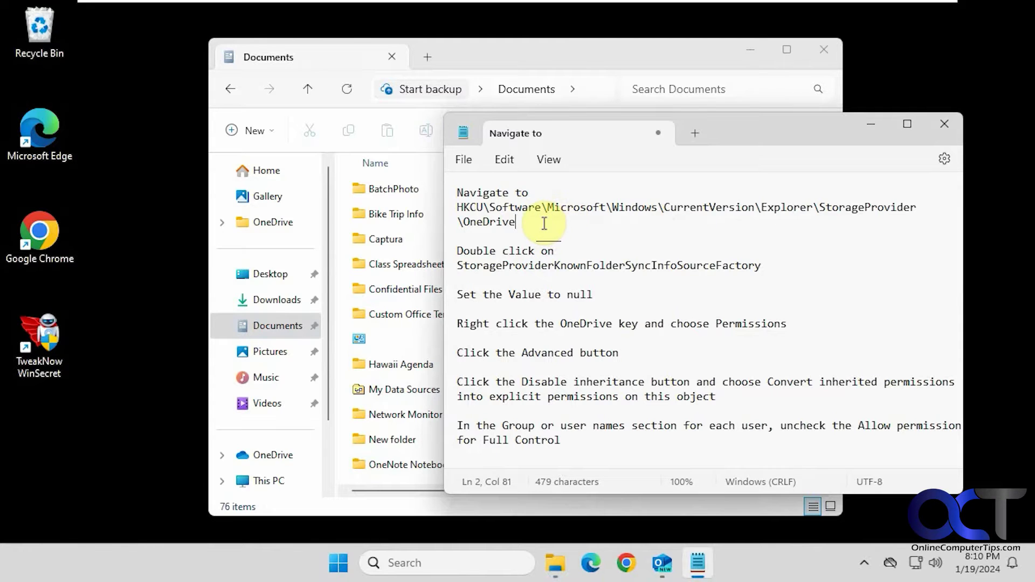
{"action": "left_click_drag", "start_coordinate": [517, 222], "coordinate": [473, 210]}
{"action": "key", "text": "ctrl+c"}
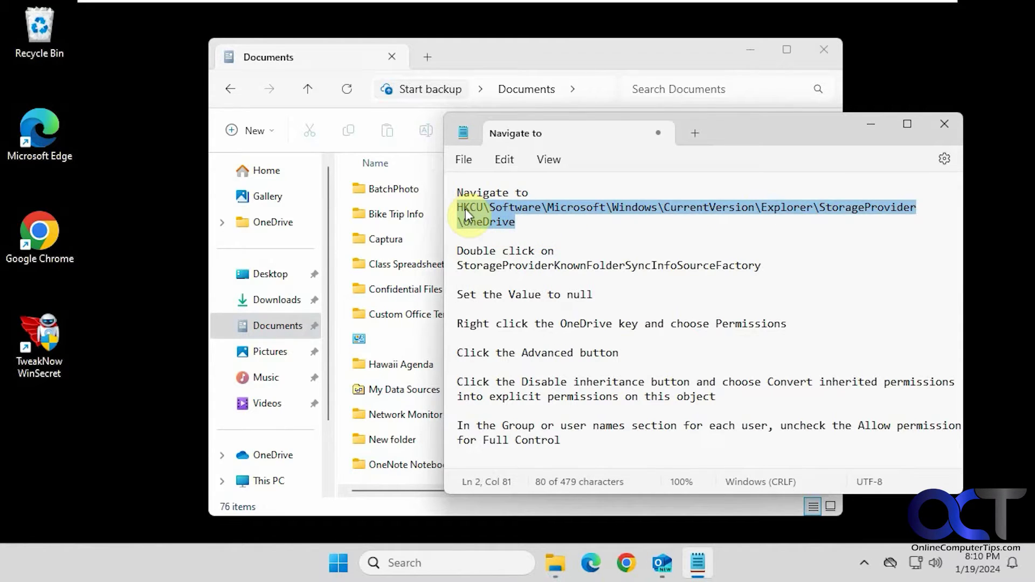
{"action": "left_click", "coordinate": [458, 562]}
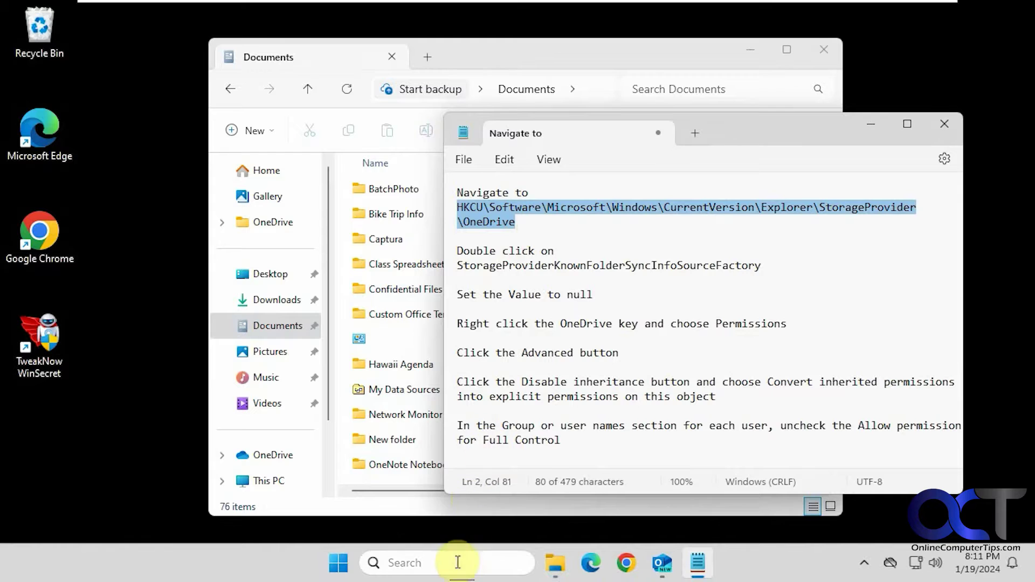
{"action": "type", "text": "regedi"}
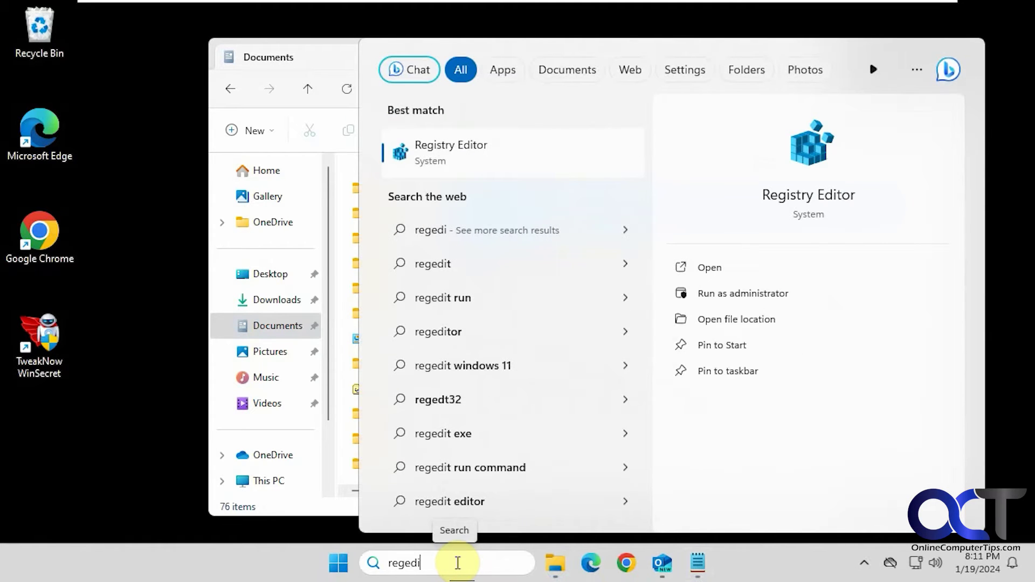
{"action": "left_click", "coordinate": [485, 156]}
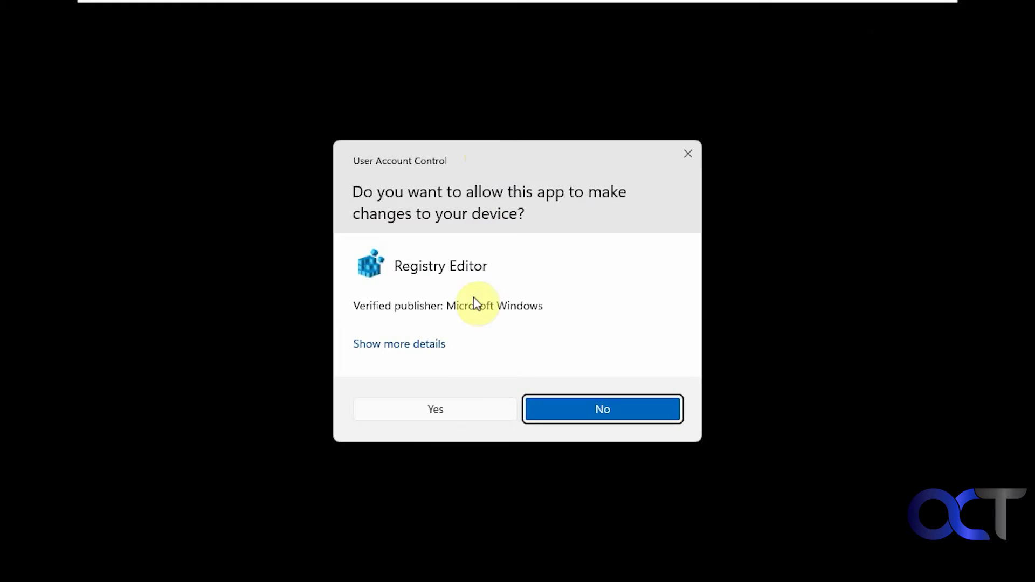
{"action": "left_click", "coordinate": [462, 415]}
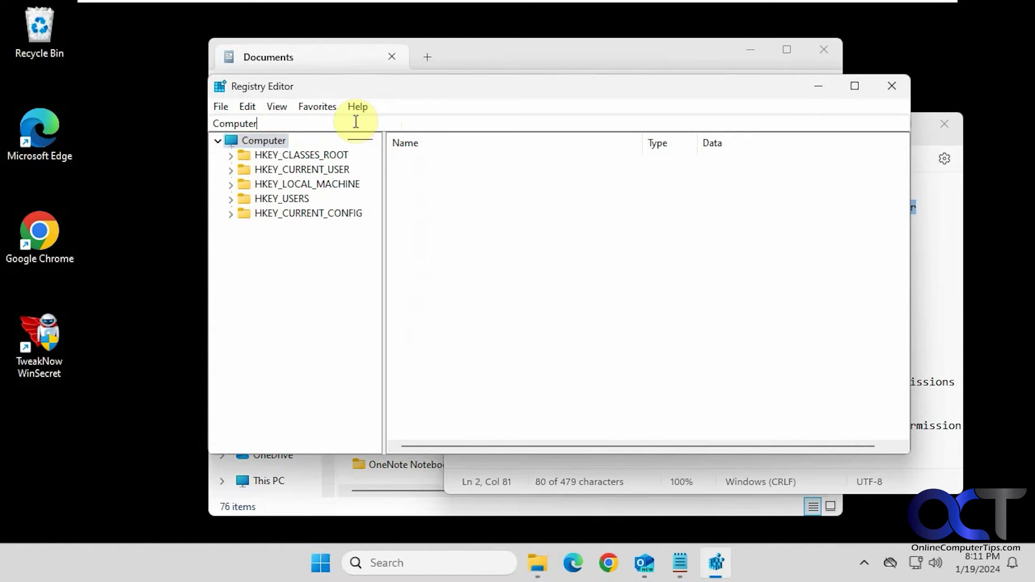
- Jump Registry Editor to HKEY_CURRENT_USER\...\Explorer\StorageProvider\OneDrive by pasting the path into the address bar
{"action": "left_click_drag", "start_coordinate": [356, 124], "coordinate": [155, 123]}
{"action": "key", "text": "ctrl+v"}
{"action": "key", "text": "Return"}
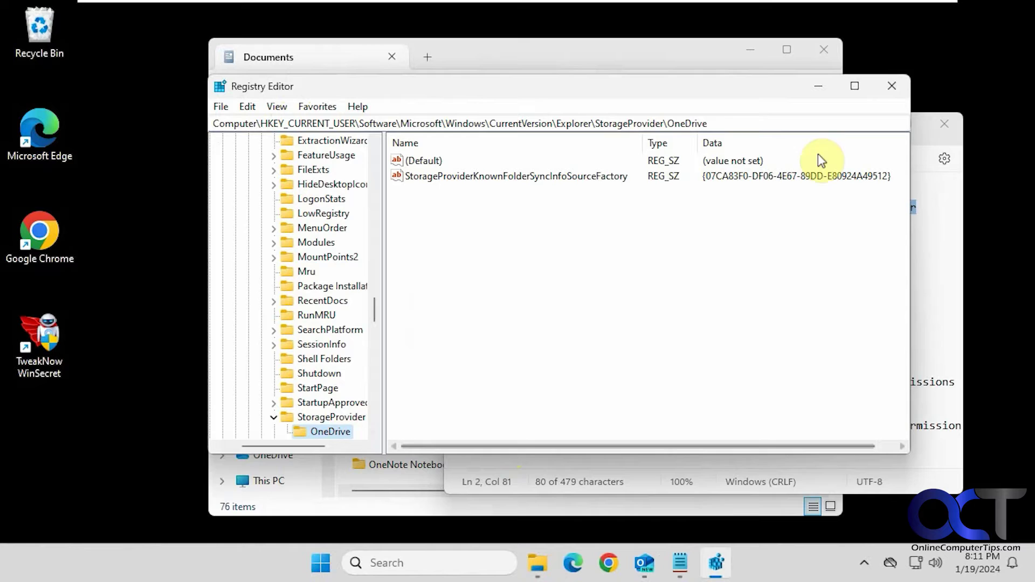
{"action": "left_click_drag", "start_coordinate": [717, 87], "coordinate": [492, 89]}
- Replace StorageProviderKnownFolderSyncInfoSourceFactory's GUID value data with null
{"action": "left_click_drag", "start_coordinate": [741, 121], "coordinate": [806, 140]}
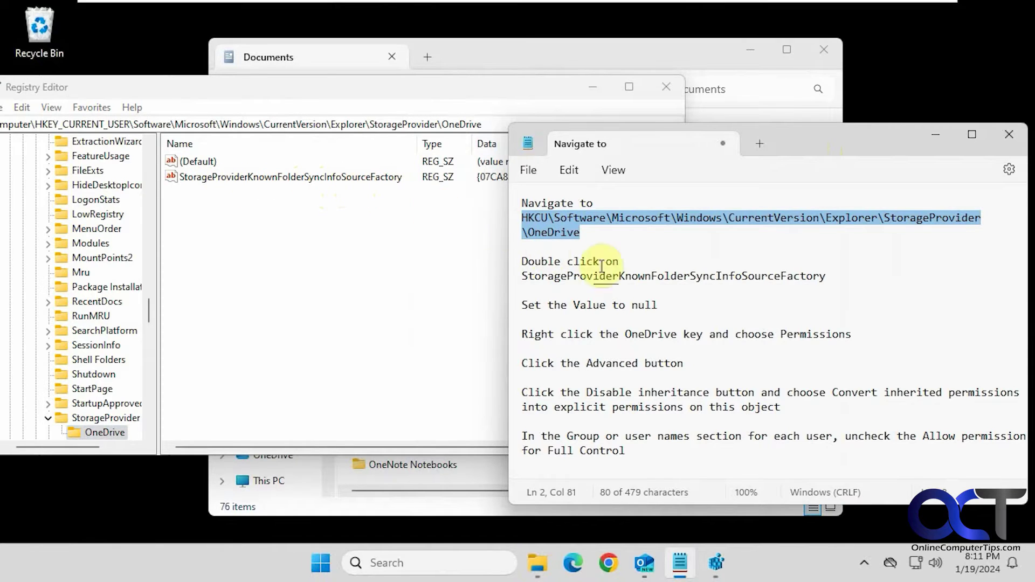
{"action": "double_click", "coordinate": [341, 179]}
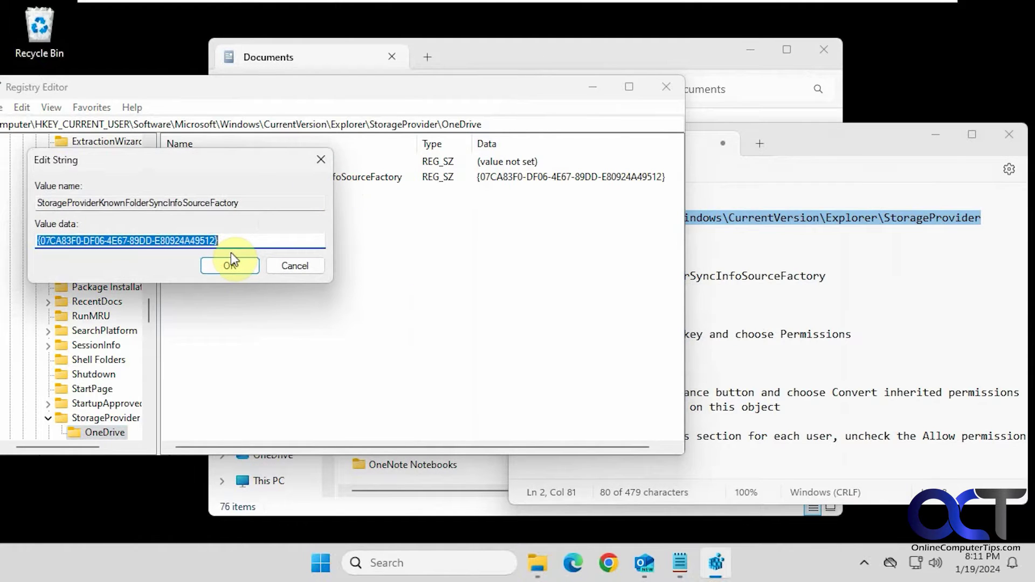
{"action": "type", "text": "null"}
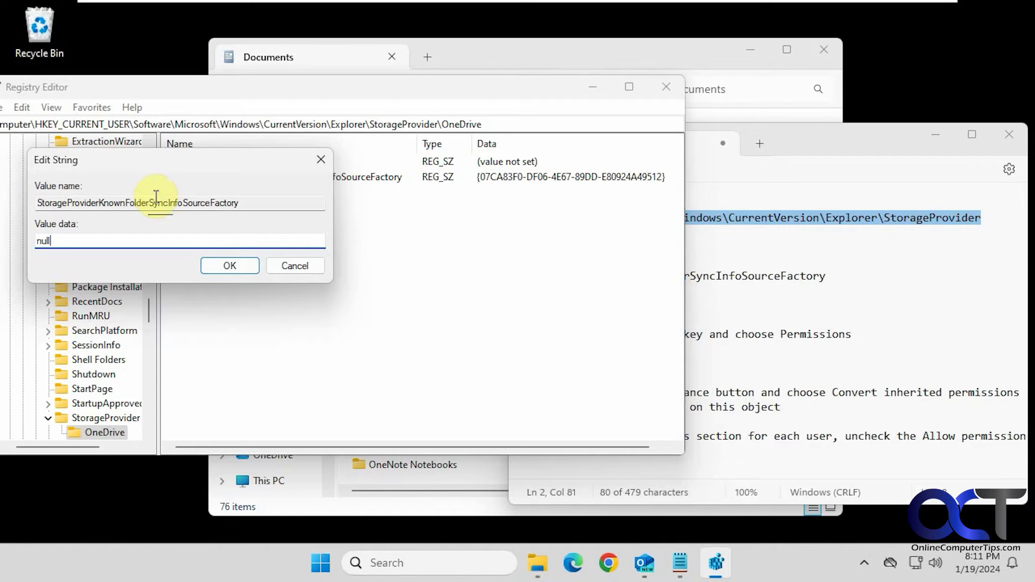
{"action": "left_click", "coordinate": [233, 267]}
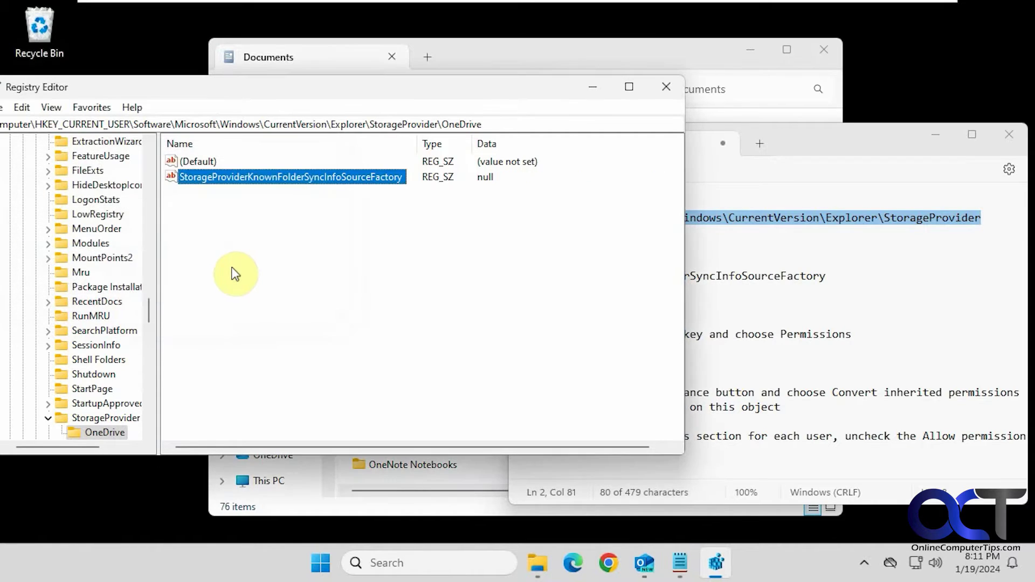
- Open the Permissions dialog for the OneDrive registry key
{"action": "left_click", "coordinate": [774, 290]}
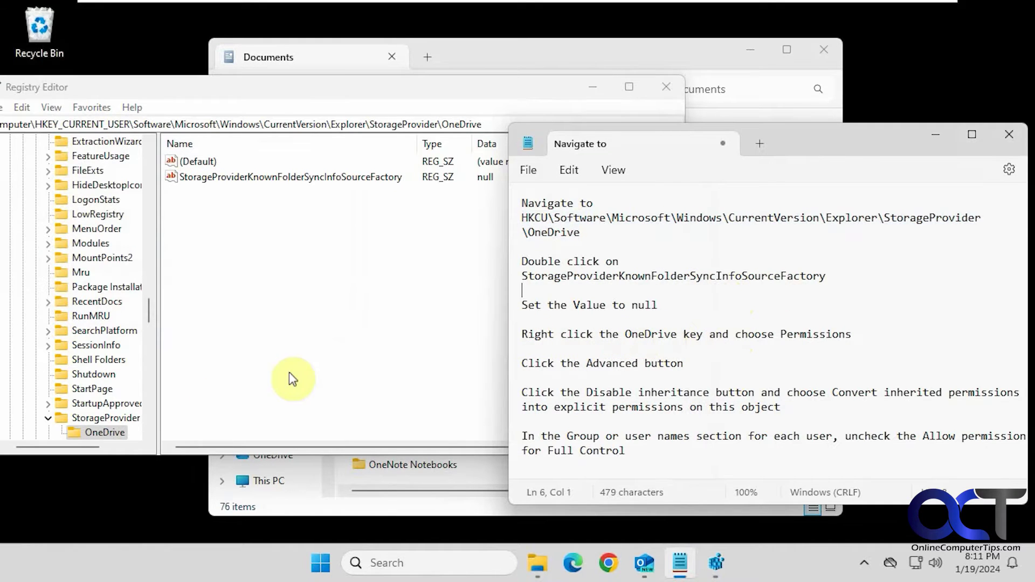
{"action": "scroll", "coordinate": [106, 430], "scroll_direction": "down", "scroll_amount": 2}
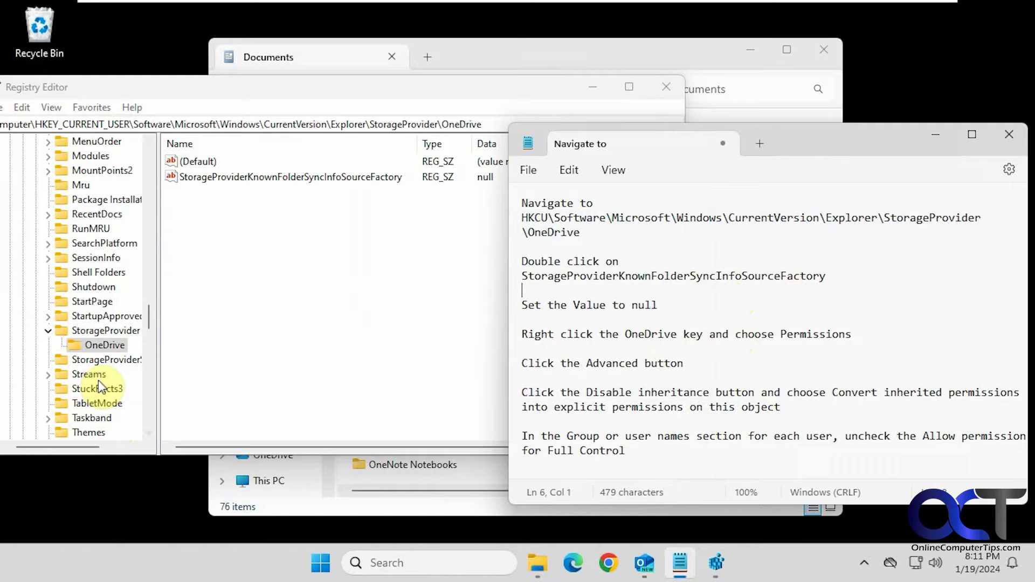
{"action": "right_click", "coordinate": [98, 347]}
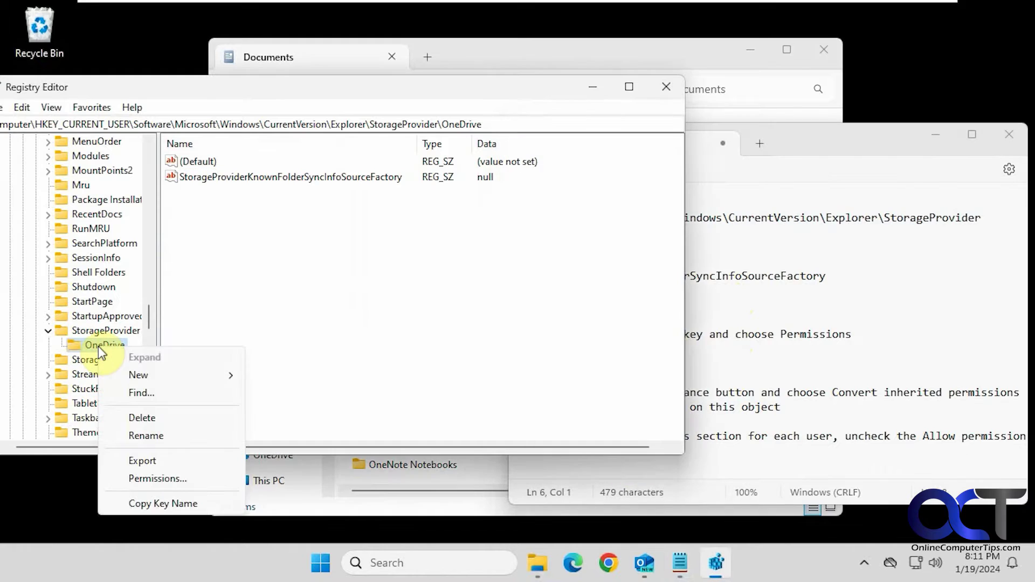
{"action": "left_click", "coordinate": [167, 477]}
{"action": "left_click_drag", "start_coordinate": [189, 165], "coordinate": [380, 101]}
{"action": "left_click", "coordinate": [753, 184]}
{"action": "left_click", "coordinate": [788, 275]}
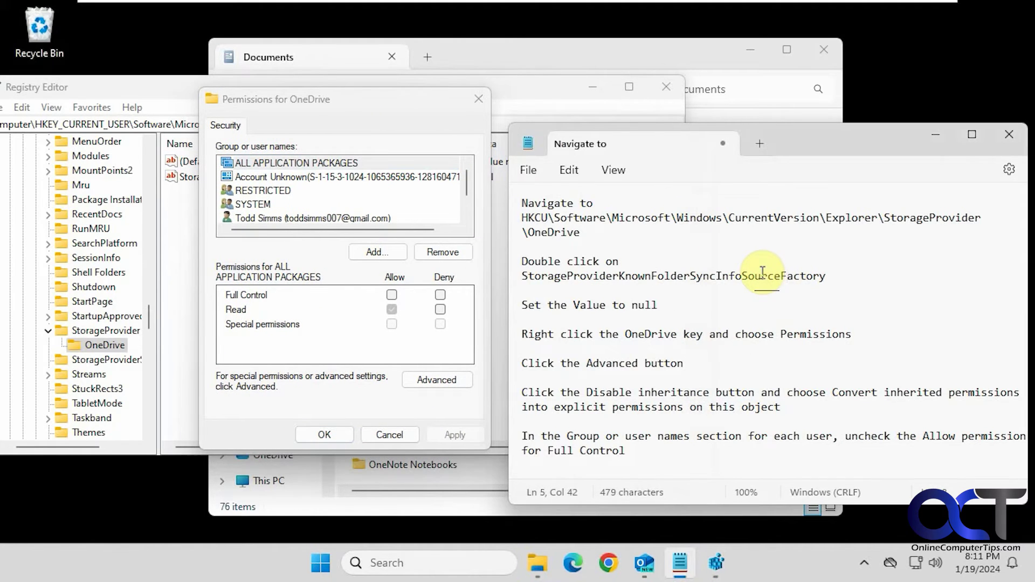
- In Advanced security, disable inheritance and convert inherited permissions to explicit ones for the OneDrive key
{"action": "left_click", "coordinate": [446, 381]}
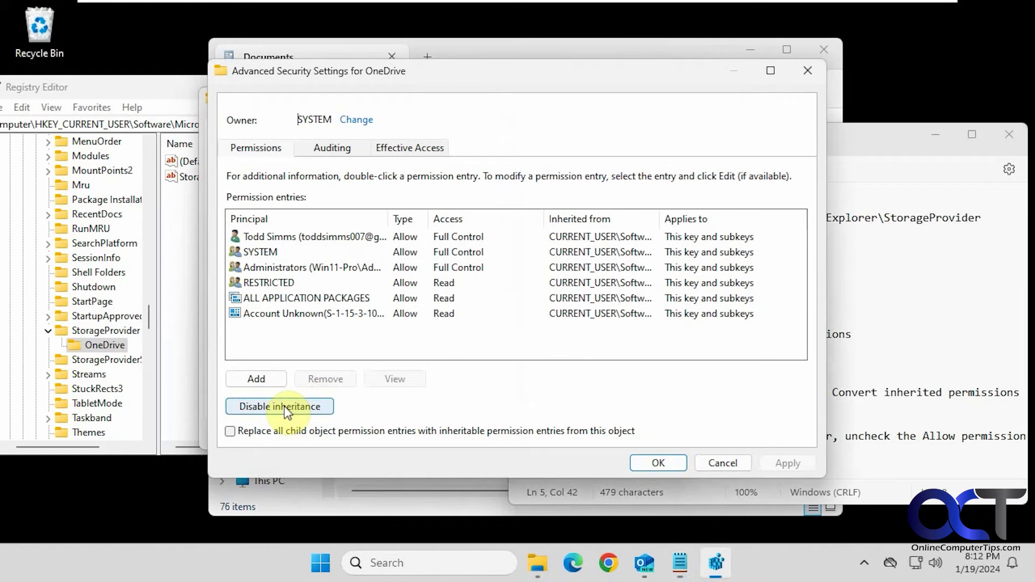
{"action": "left_click", "coordinate": [282, 409]}
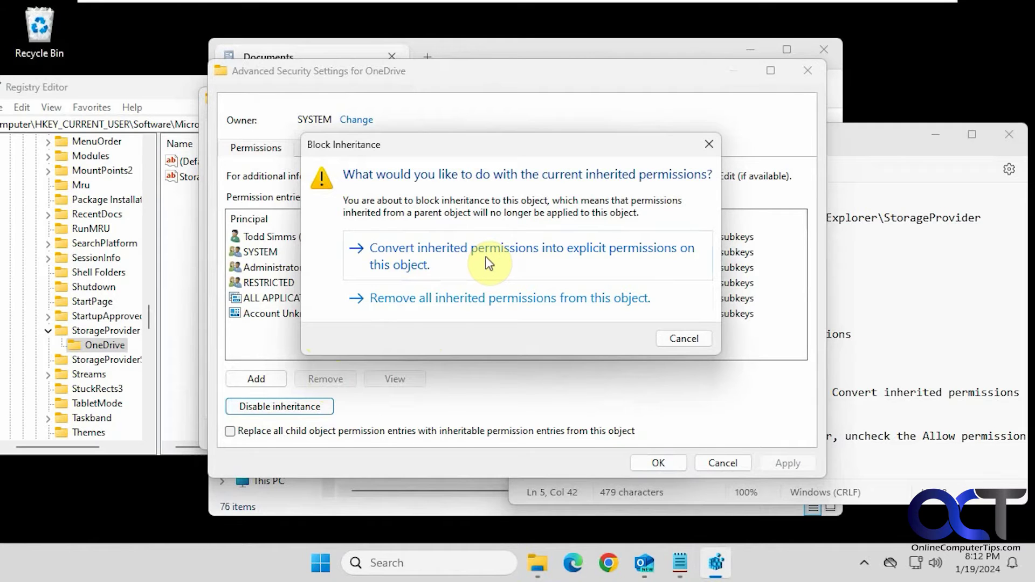
{"action": "left_click", "coordinate": [488, 263]}
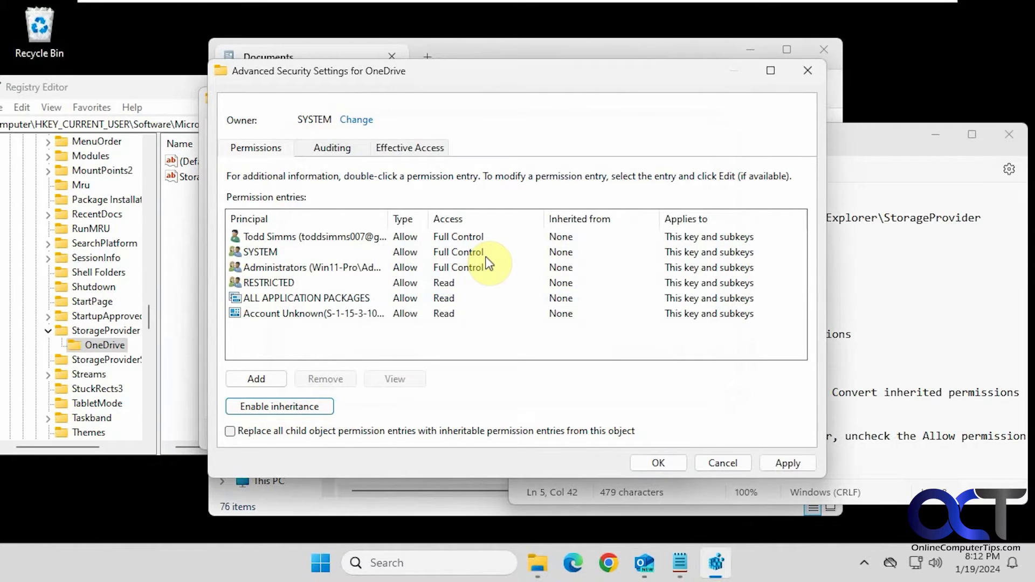
{"action": "left_click", "coordinate": [655, 462]}
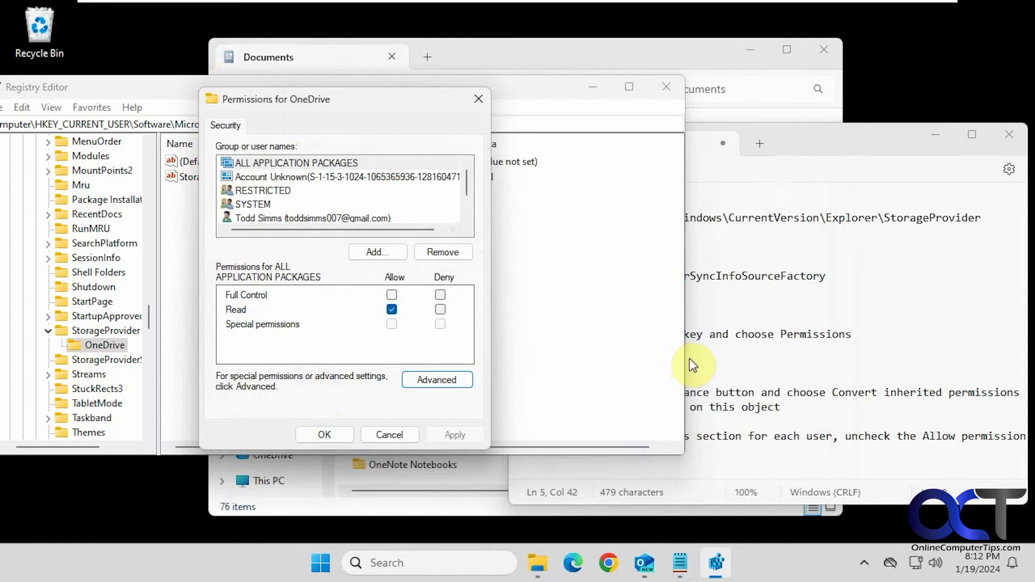
- Uncheck Allow Full Control for SYSTEM and Administrators, leaving only Read allowed
{"action": "left_click", "coordinate": [755, 392]}
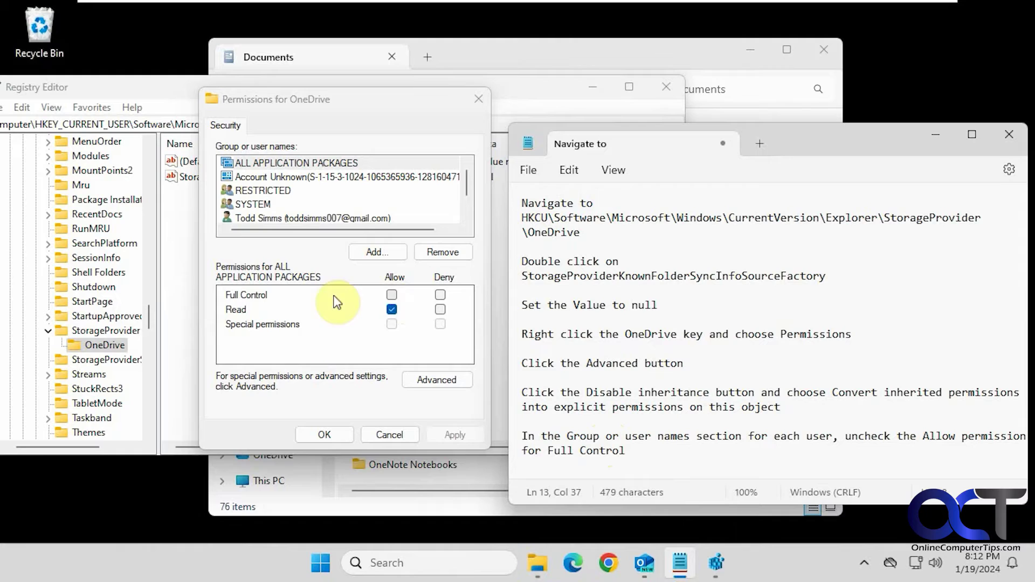
{"action": "left_click", "coordinate": [344, 170]}
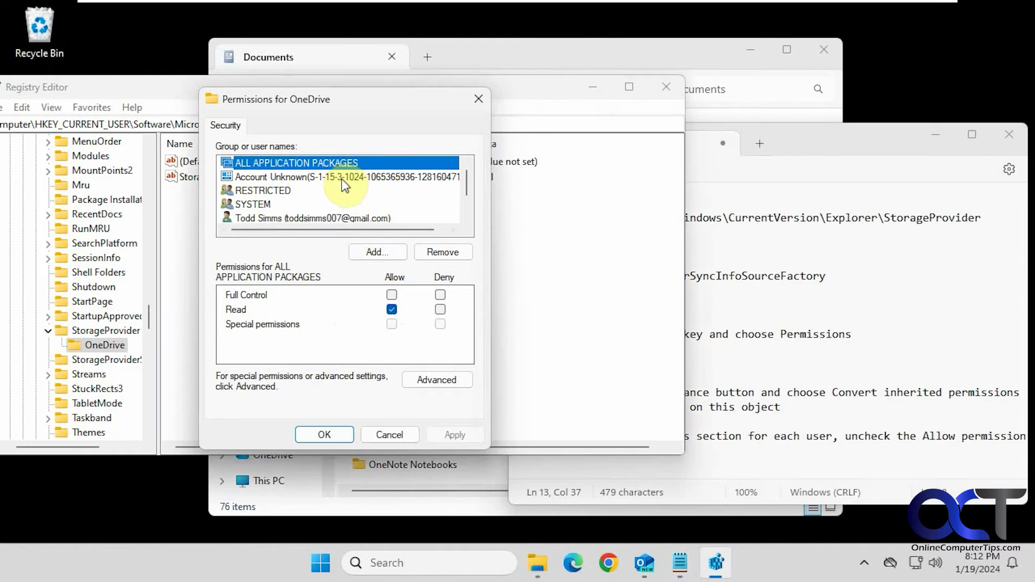
{"action": "left_click", "coordinate": [345, 178]}
{"action": "left_click", "coordinate": [333, 191]}
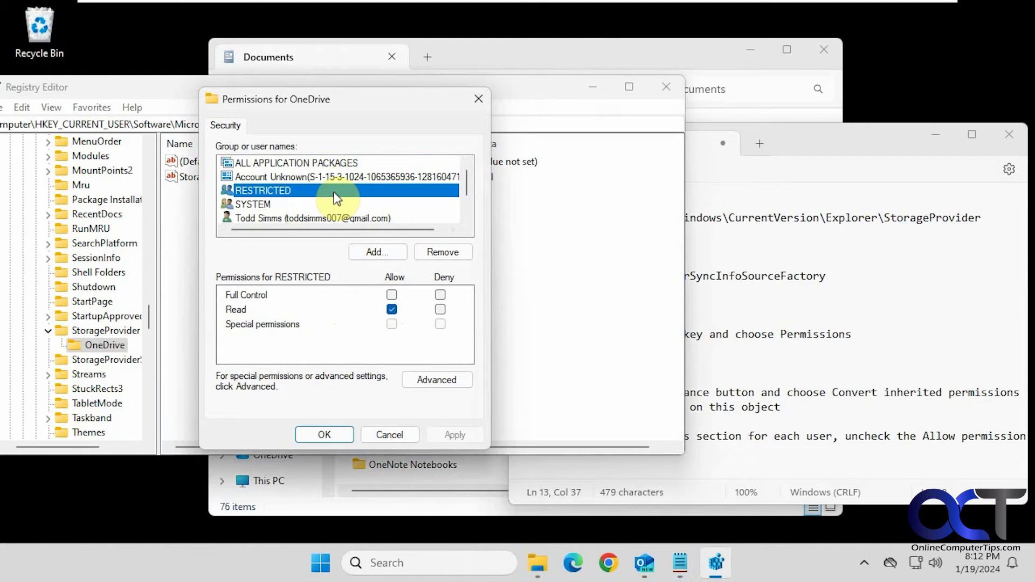
{"action": "left_click", "coordinate": [334, 204]}
{"action": "left_click", "coordinate": [391, 294]}
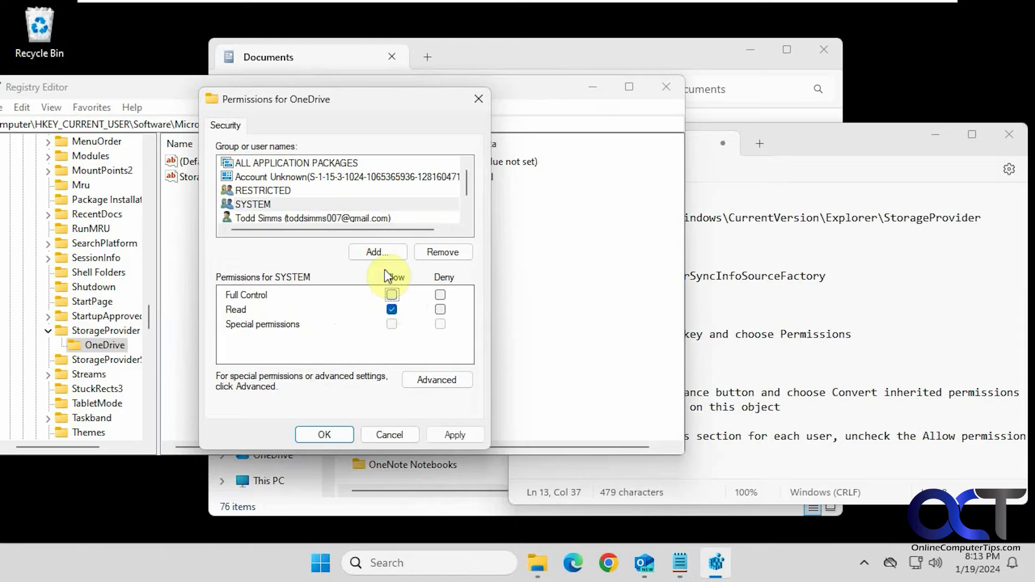
{"action": "left_click", "coordinate": [370, 218]}
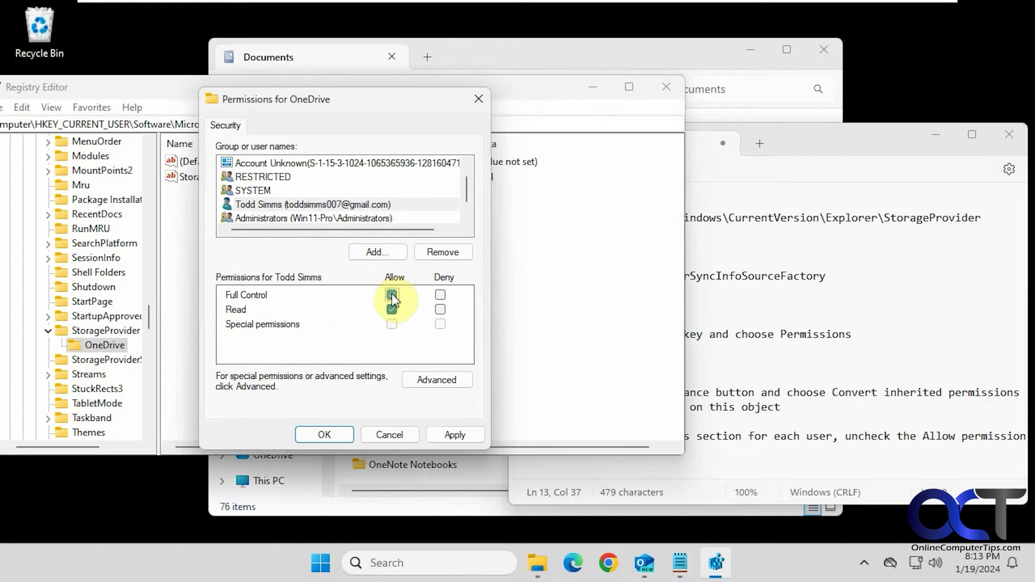
{"action": "left_click", "coordinate": [370, 219]}
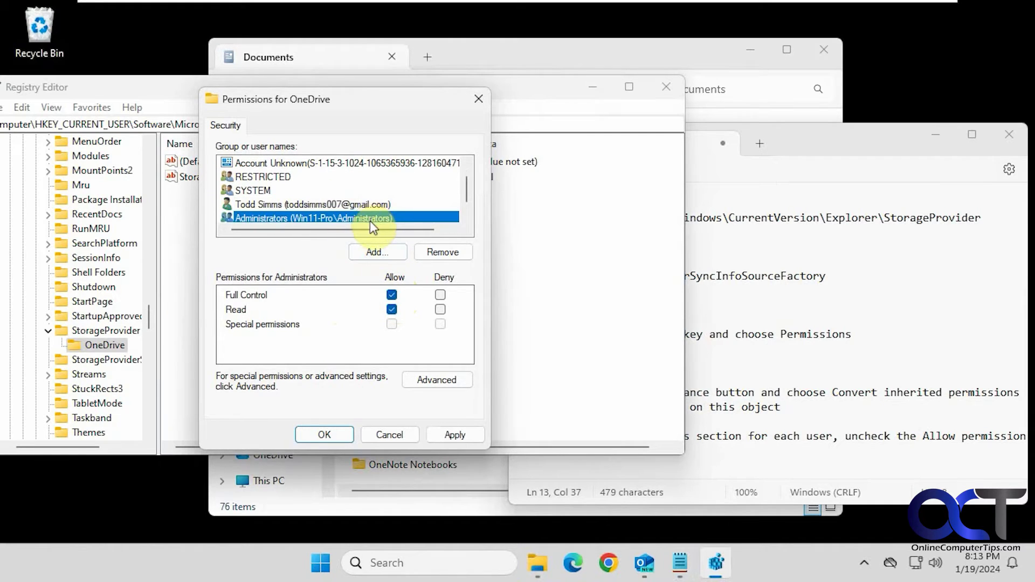
{"action": "left_click", "coordinate": [392, 294]}
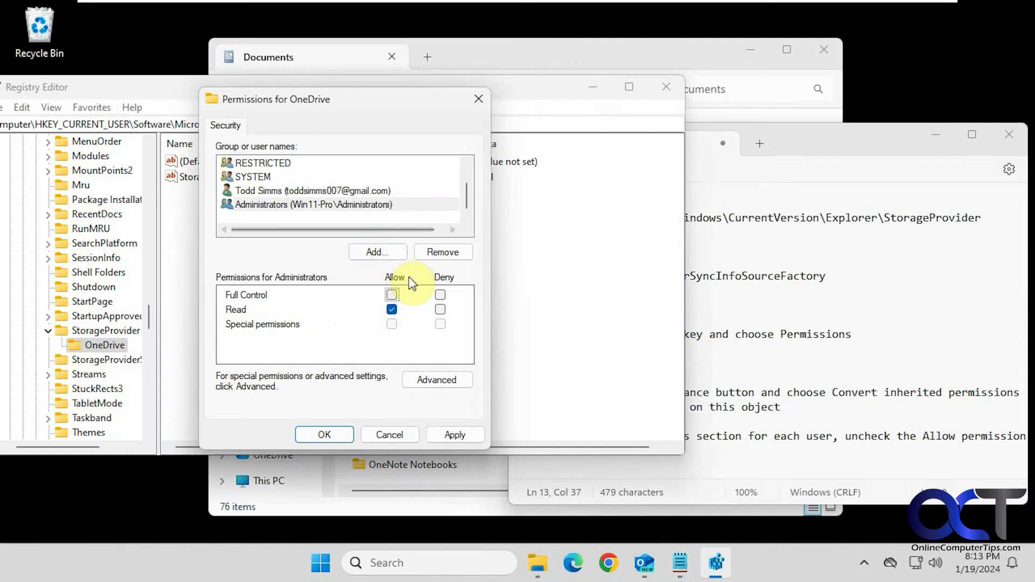
- Confirm the OneDrive key permissions with OK, minimize Registry Editor, and bring Documents beside the notes
{"action": "left_click", "coordinate": [324, 435]}
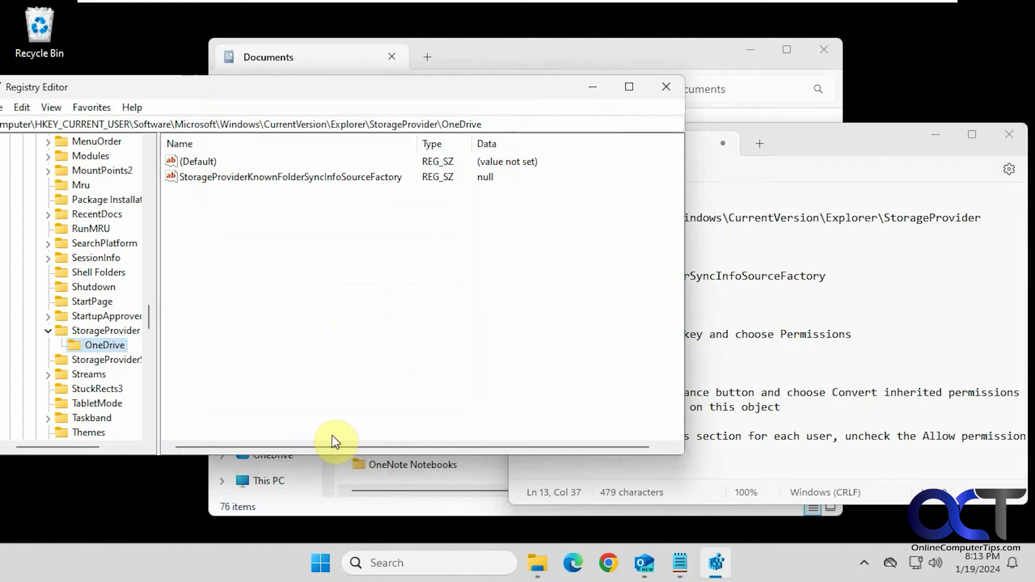
{"action": "left_click", "coordinate": [593, 89]}
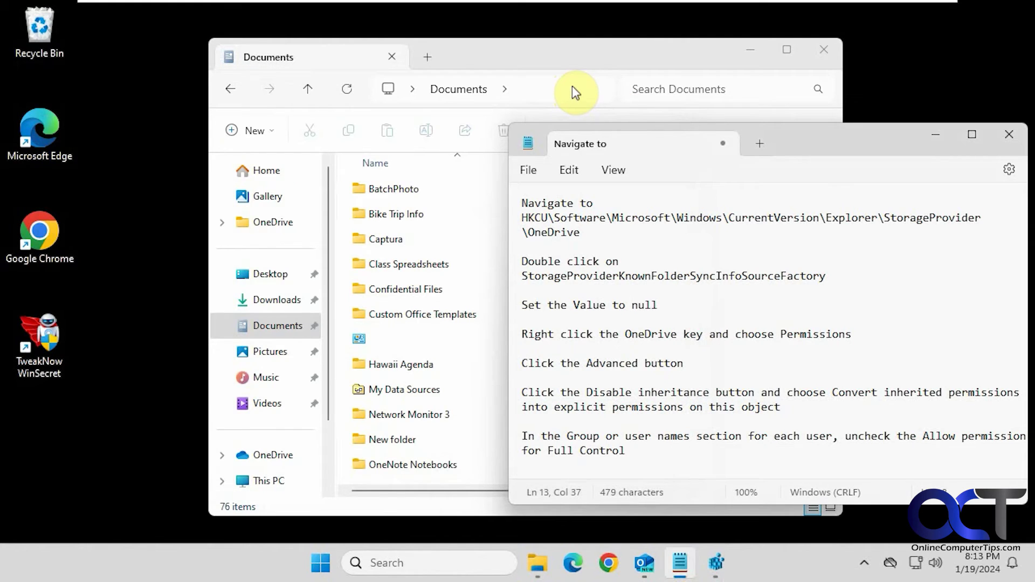
{"action": "left_click", "coordinate": [574, 89]}
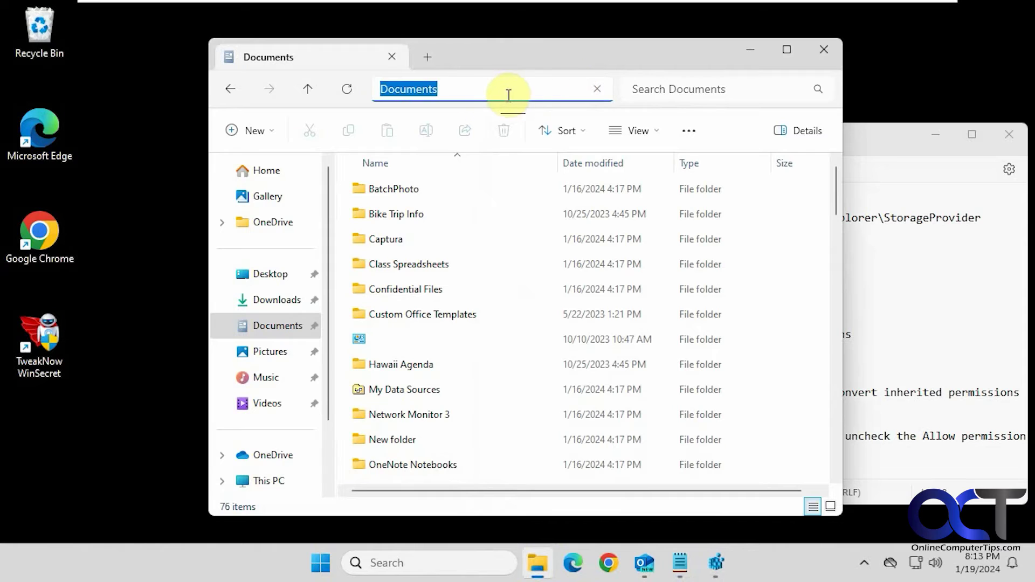
{"action": "left_click", "coordinate": [879, 145]}
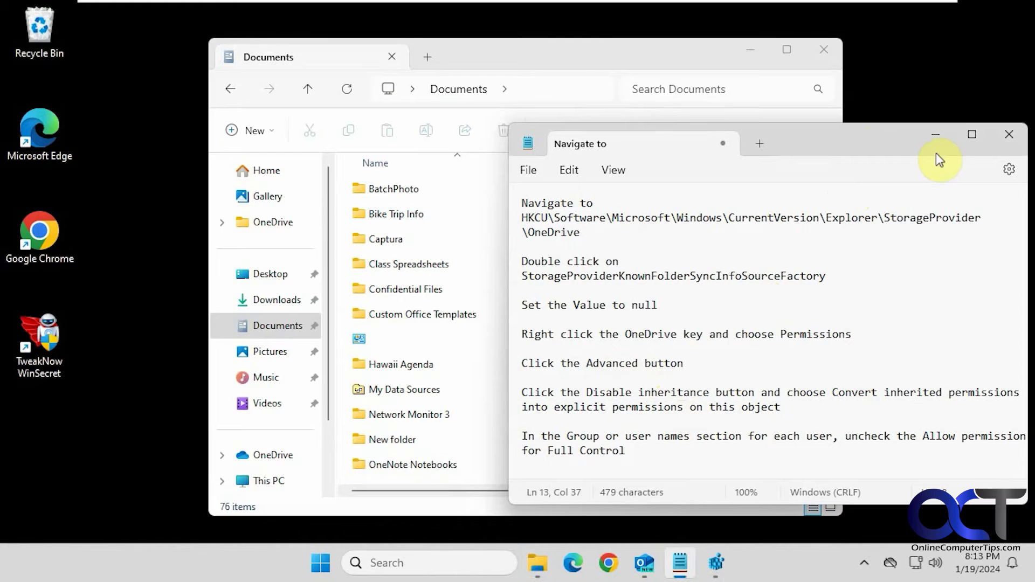
- Close Notepad, File Explorer, Registry Editor and Outlook, restart the PC, and enter the sign-in PIN
{"action": "left_click", "coordinate": [1008, 136]}
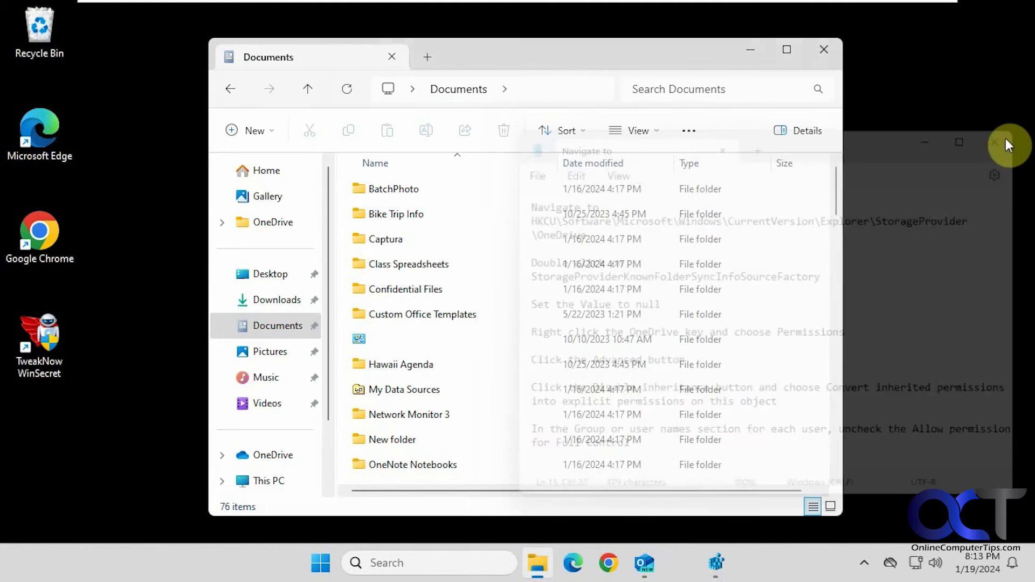
{"action": "left_click", "coordinate": [824, 49]}
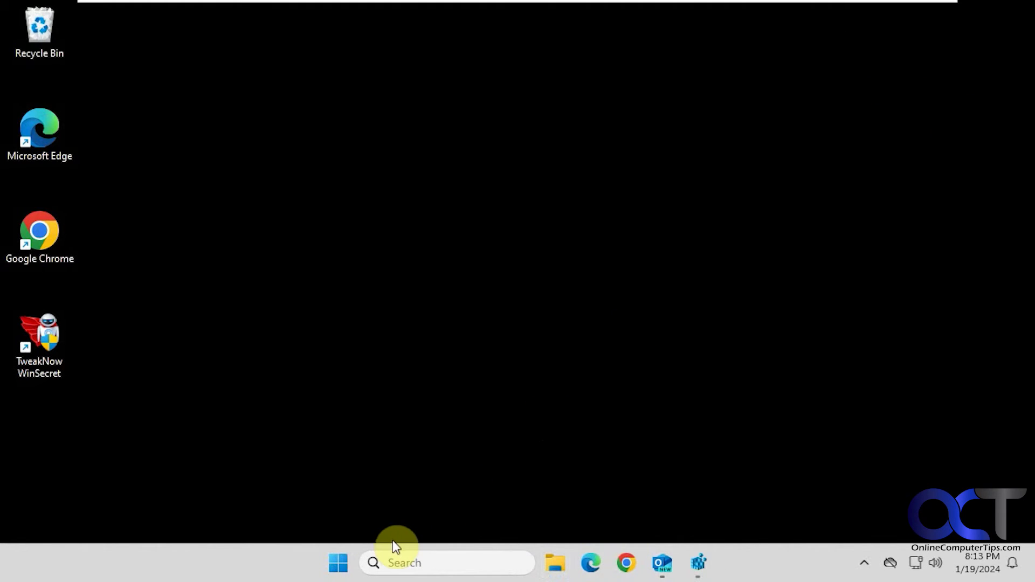
{"action": "left_click", "coordinate": [703, 562]}
{"action": "right_click", "coordinate": [705, 555]}
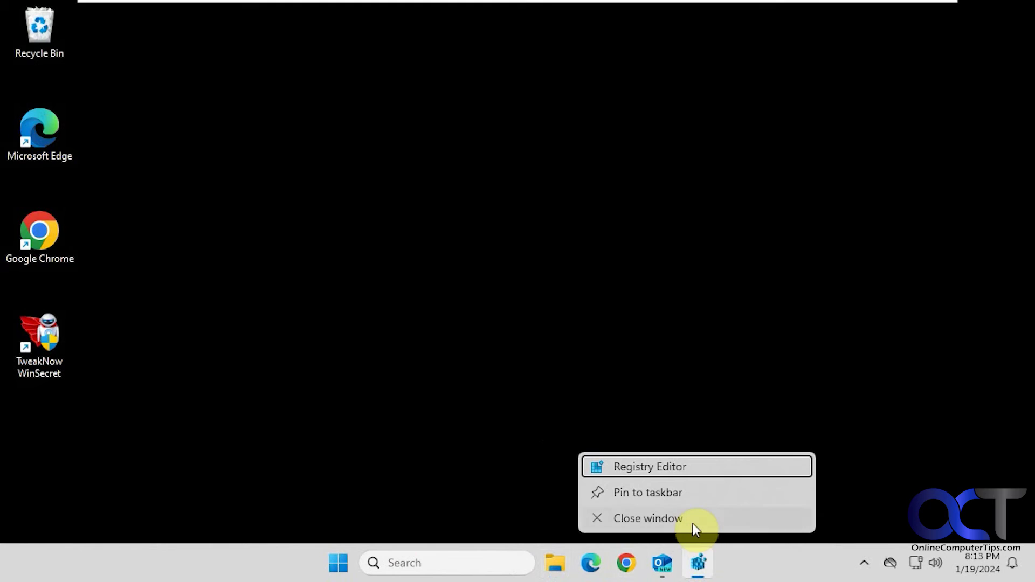
{"action": "left_click", "coordinate": [693, 518]}
{"action": "right_click", "coordinate": [680, 560]}
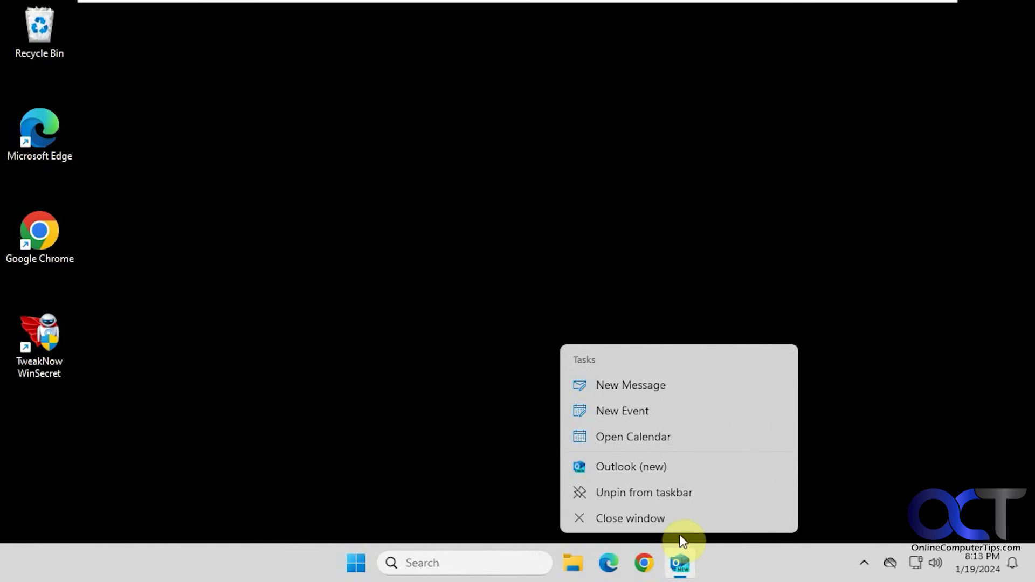
{"action": "left_click", "coordinate": [644, 520]}
{"action": "left_click", "coordinate": [356, 563]}
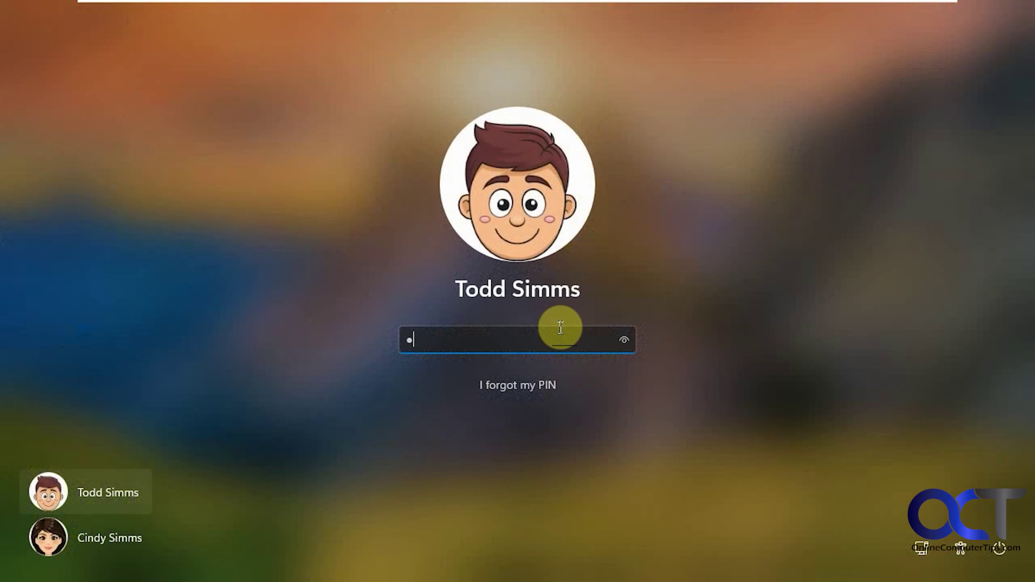
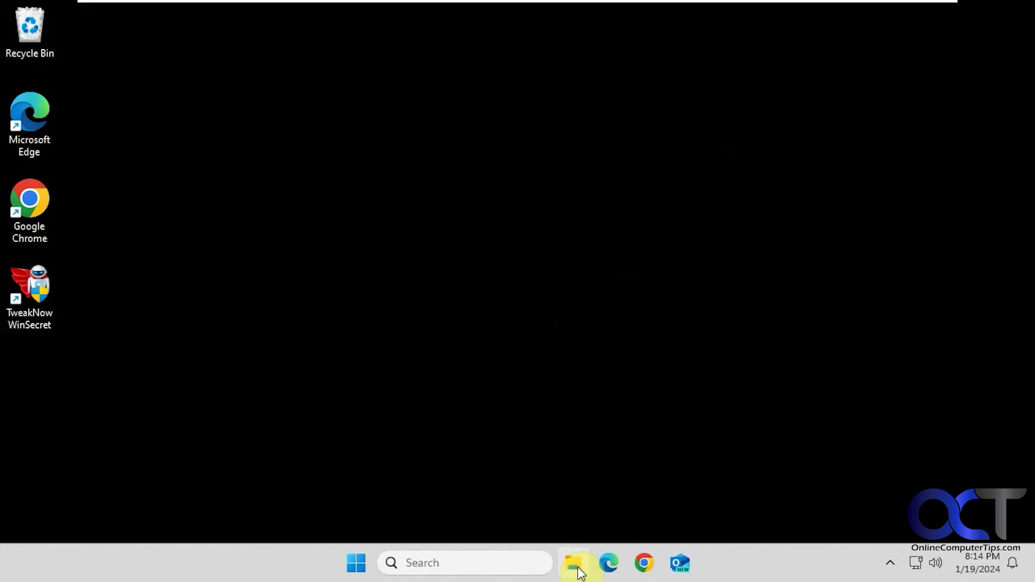
- Reopen File Explorer's Documents folder and confirm its address bar lacks the Start backup button
{"action": "left_click", "coordinate": [574, 564]}
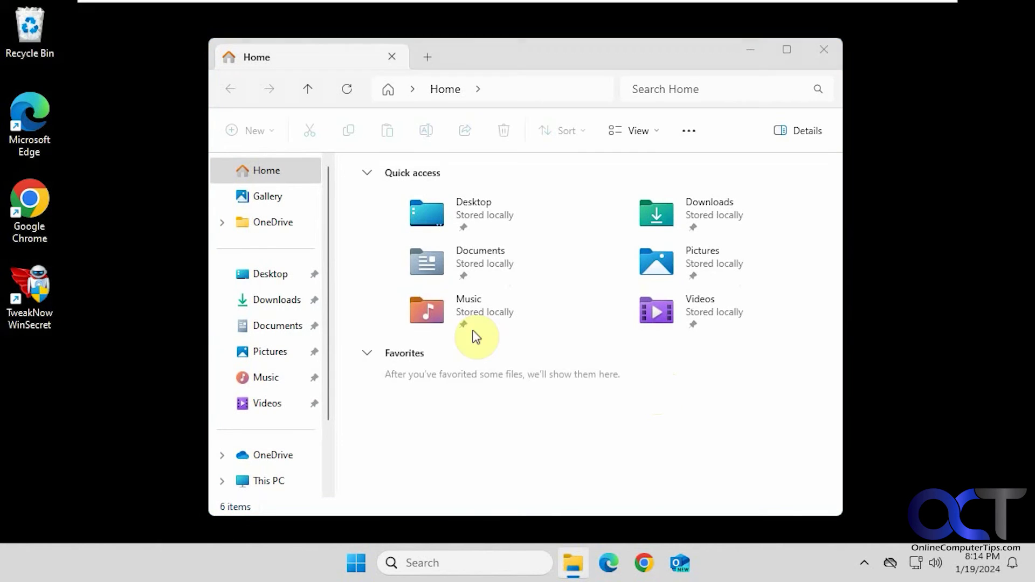
{"action": "left_click", "coordinate": [277, 326]}
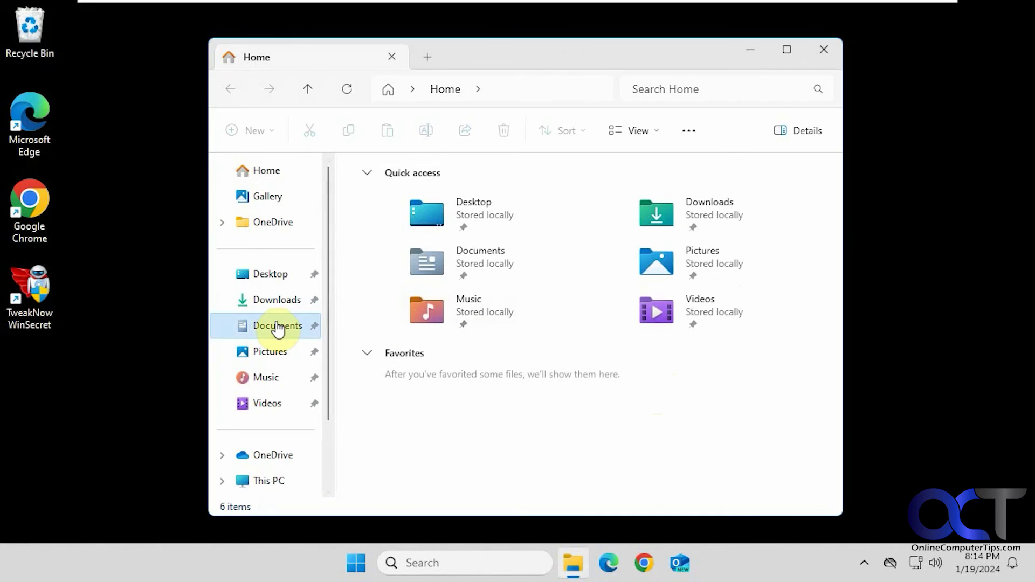
{"action": "left_click", "coordinate": [570, 100]}
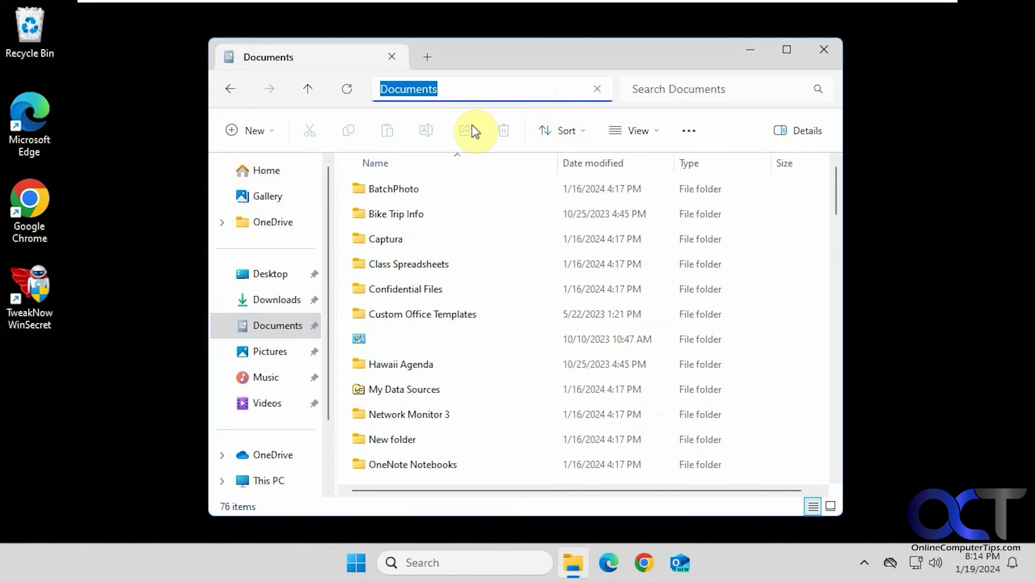
{"action": "left_click", "coordinate": [522, 89]}
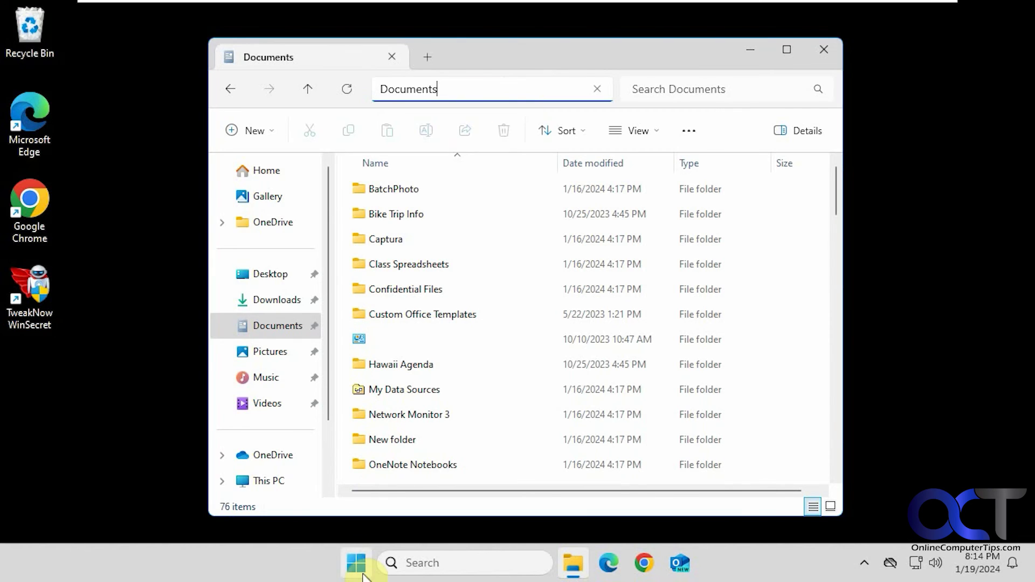
- Go to Settings > System > About and highlight OS build 22631.3007 under Windows specifications
{"action": "left_click", "coordinate": [356, 563]}
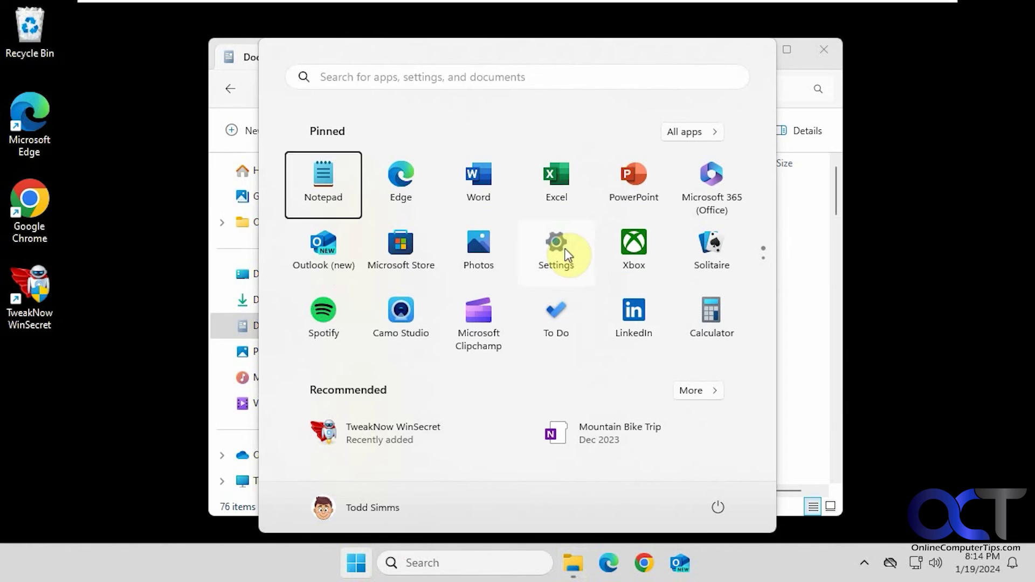
{"action": "left_click", "coordinate": [560, 249]}
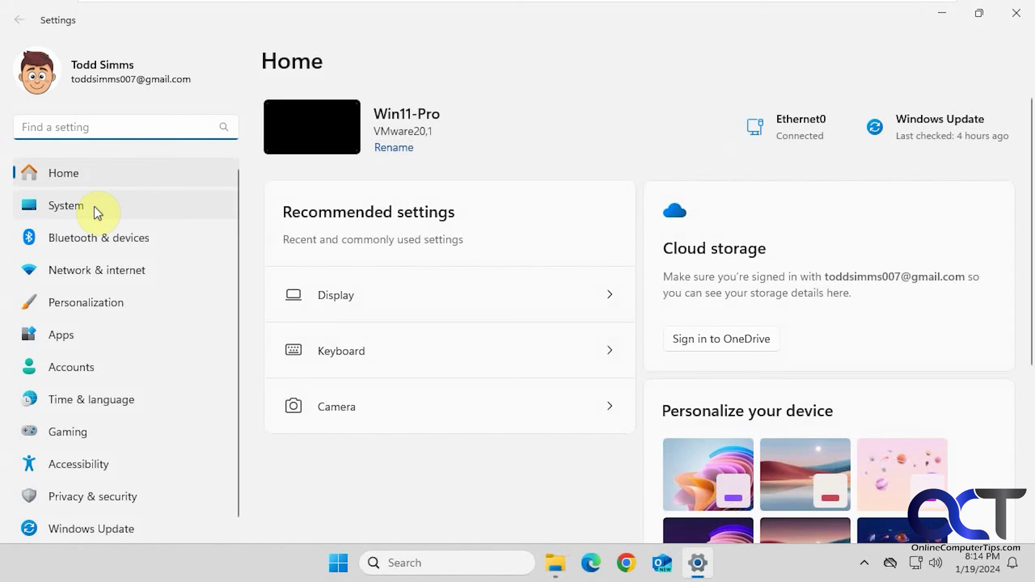
{"action": "left_click", "coordinate": [90, 202]}
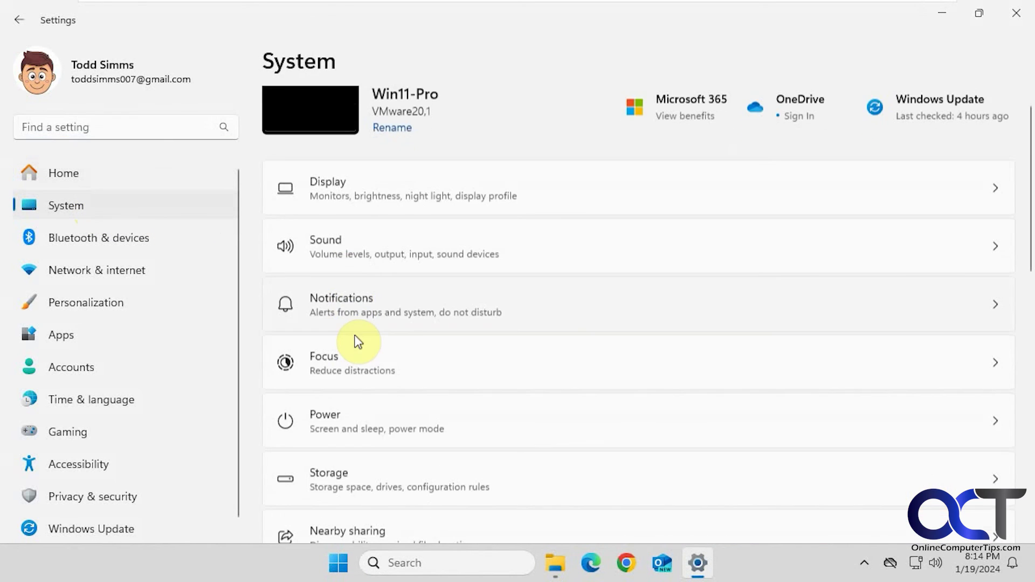
{"action": "scroll", "coordinate": [353, 342], "scroll_direction": "down", "scroll_amount": 10}
{"action": "left_click", "coordinate": [393, 495]}
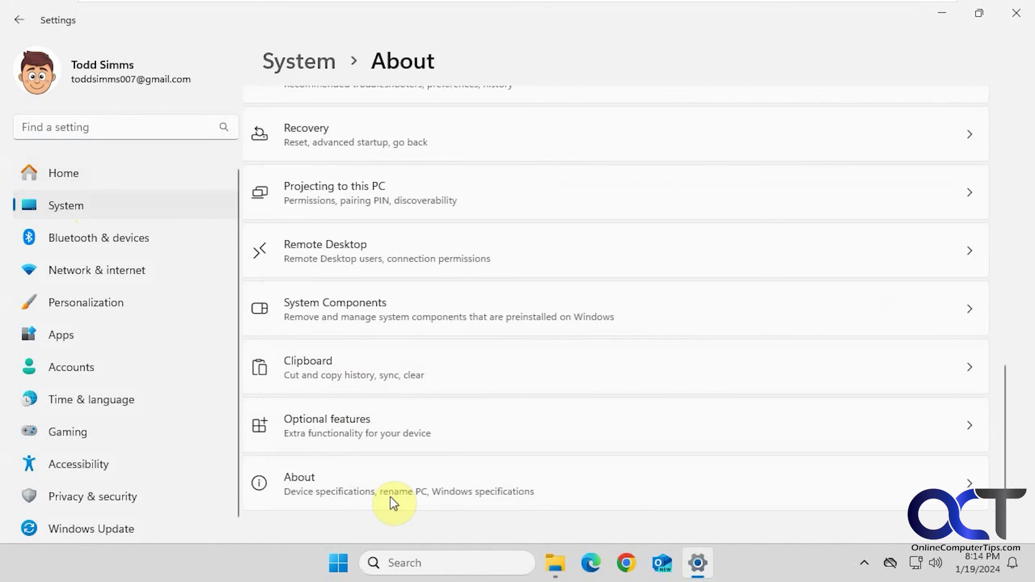
{"action": "scroll", "coordinate": [485, 367], "scroll_direction": "down", "scroll_amount": 3}
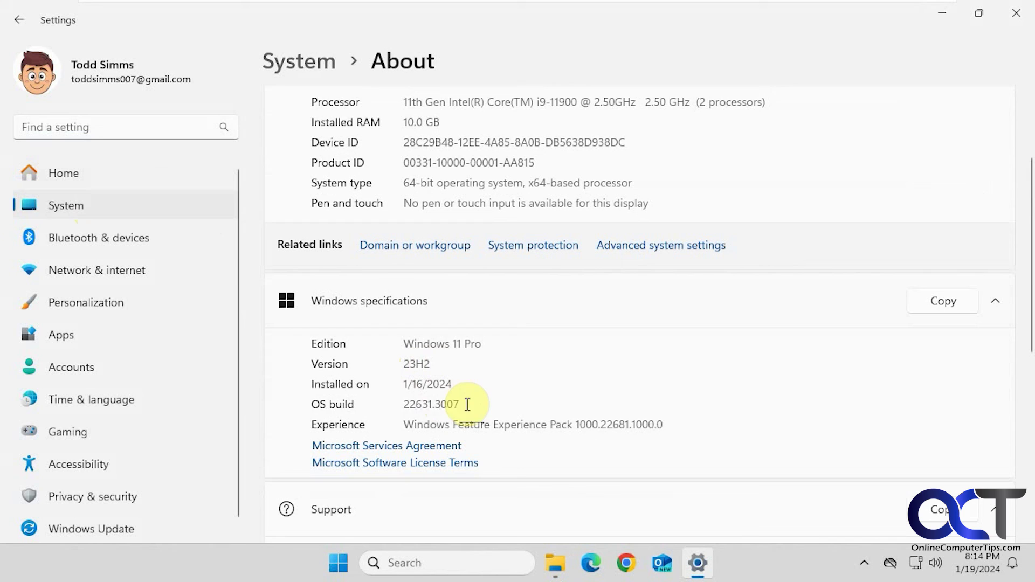
{"action": "left_click_drag", "start_coordinate": [461, 404], "coordinate": [401, 405]}
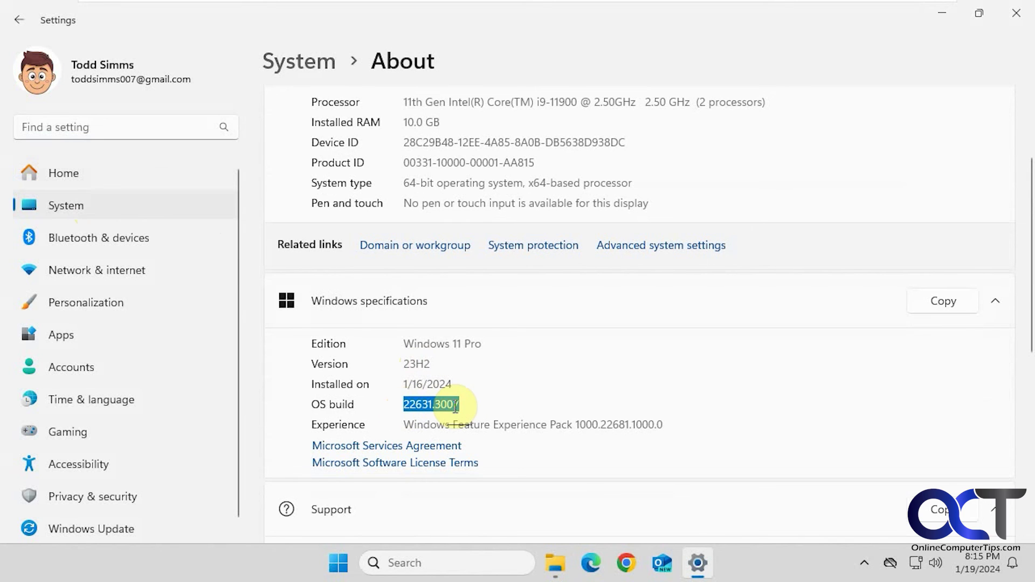